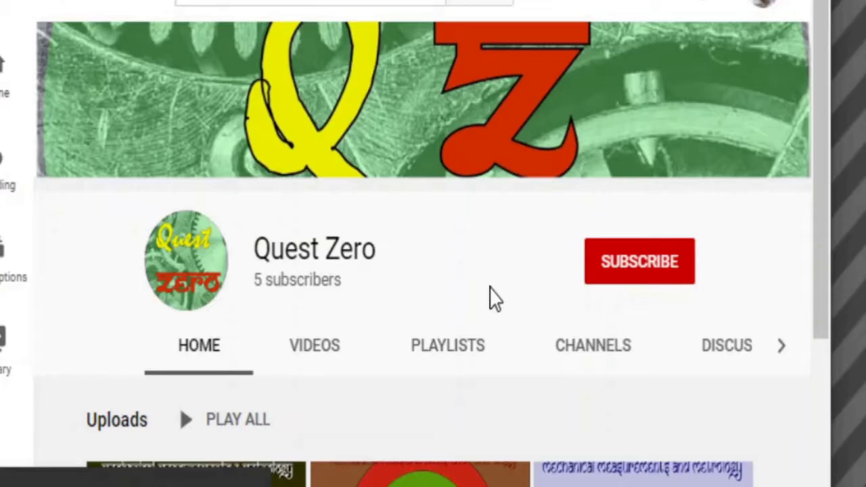
{"action": "left_click", "coordinate": [642, 275]}
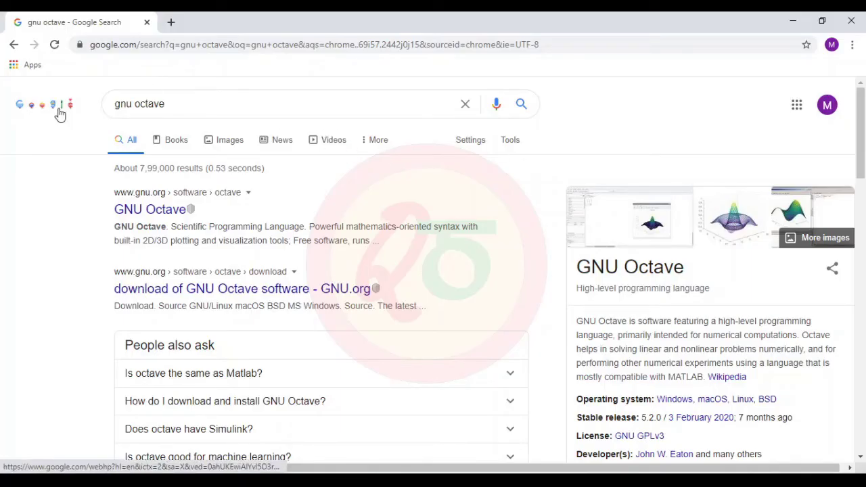
Search Google for "gnu octave" and open the official GNU Octave website
{"action": "left_click", "coordinate": [29, 114]}
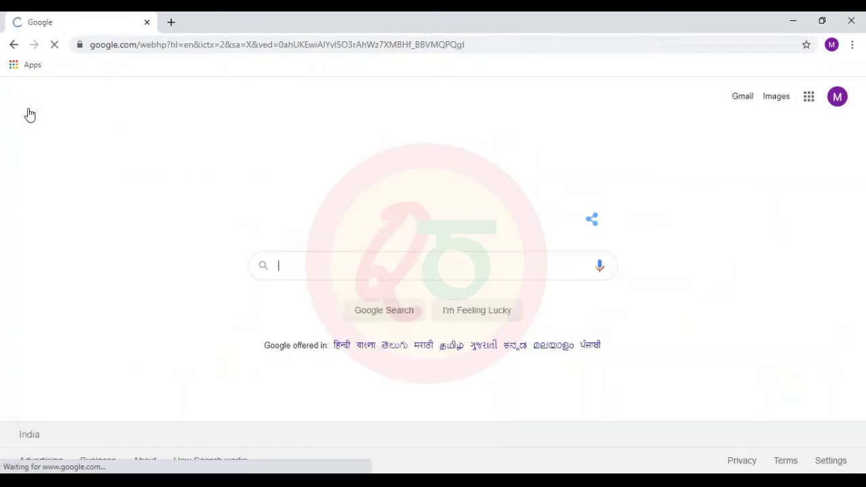
{"action": "type", "text": "g"}
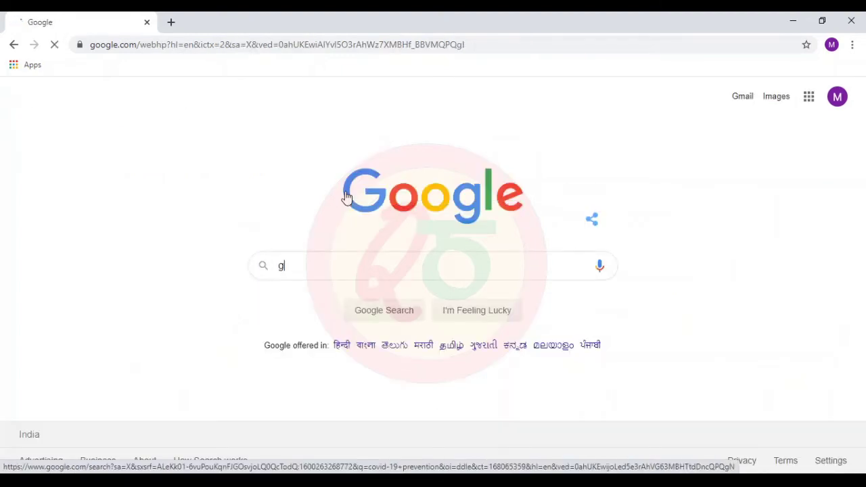
{"action": "type", "text": "nu oc"}
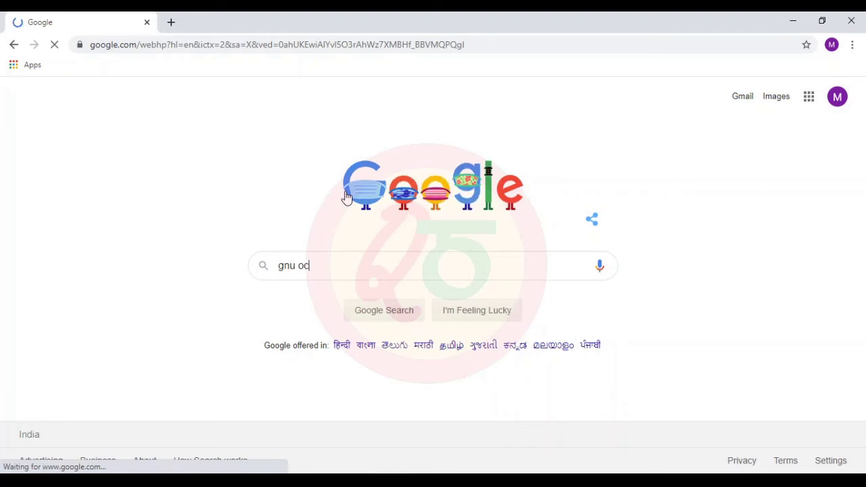
{"action": "type", "text": "tave"}
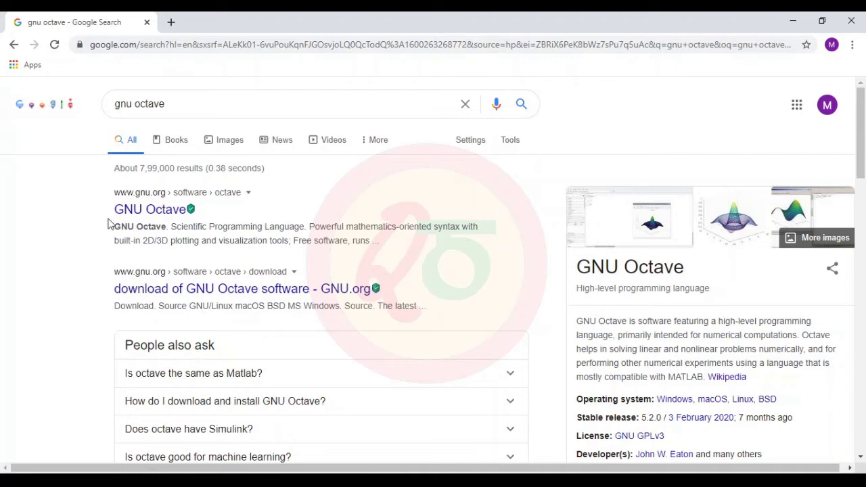
{"action": "left_click", "coordinate": [155, 213]}
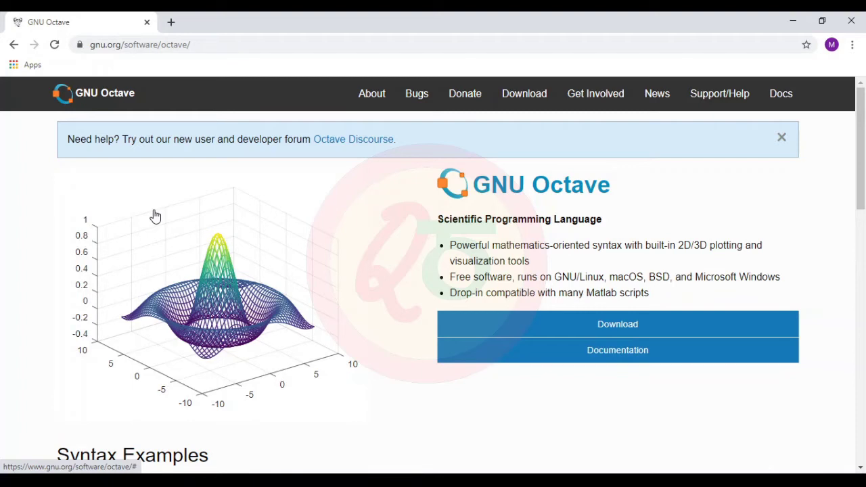
Look through the GNU Octave home page, including its Syntax Examples and Octave Forge sections
{"action": "scroll", "coordinate": [155, 216], "scroll_direction": "down", "scroll_amount": 2}
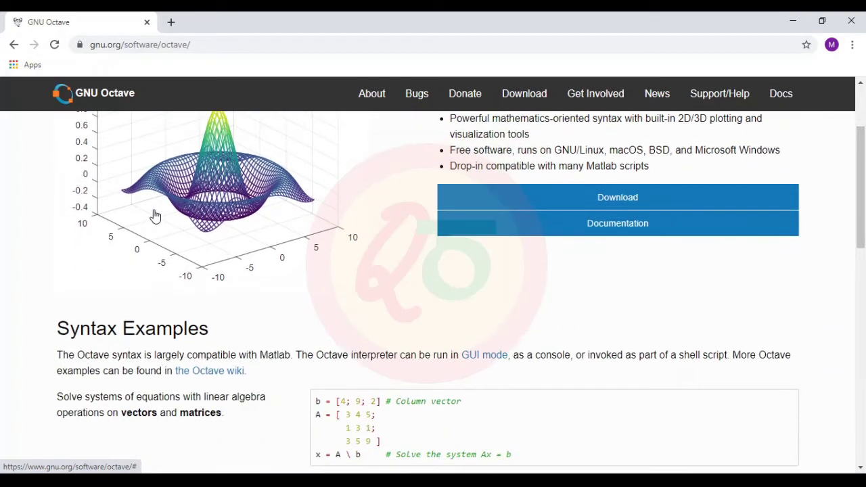
{"action": "scroll", "coordinate": [155, 216], "scroll_direction": "down", "scroll_amount": 1}
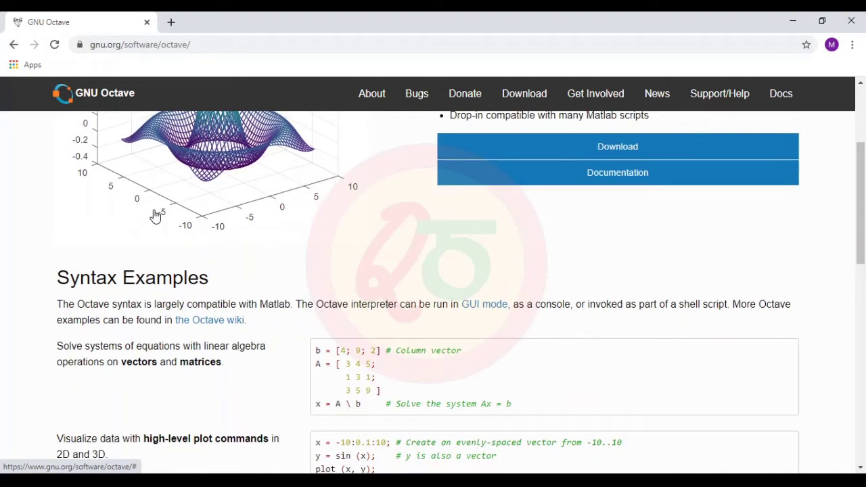
{"action": "scroll", "coordinate": [155, 215], "scroll_direction": "down", "scroll_amount": 3}
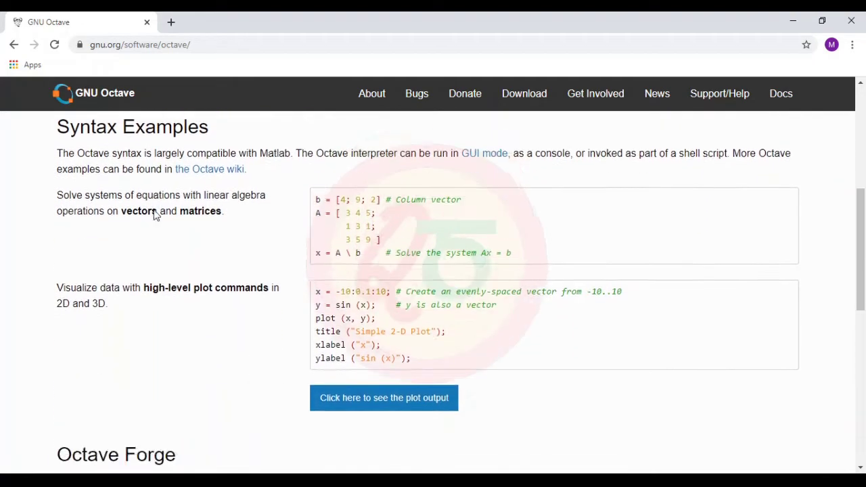
{"action": "scroll", "coordinate": [155, 216], "scroll_direction": "down", "scroll_amount": 1}
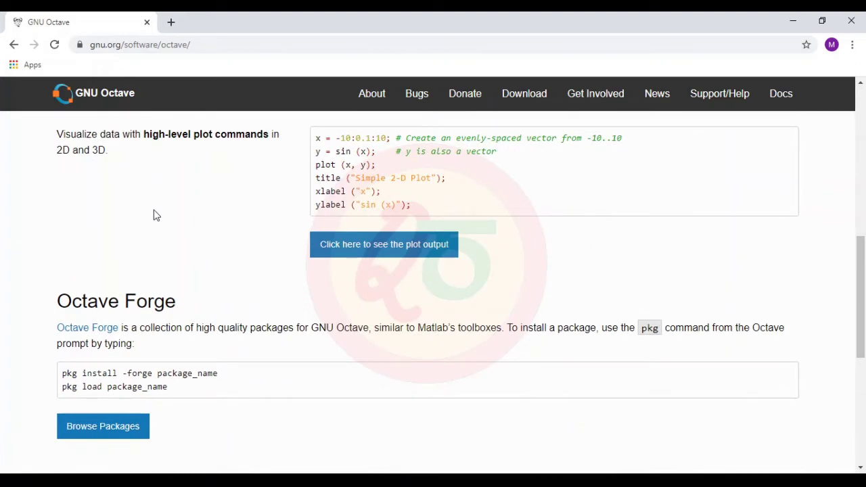
{"action": "scroll", "coordinate": [155, 216], "scroll_direction": "down", "scroll_amount": 3}
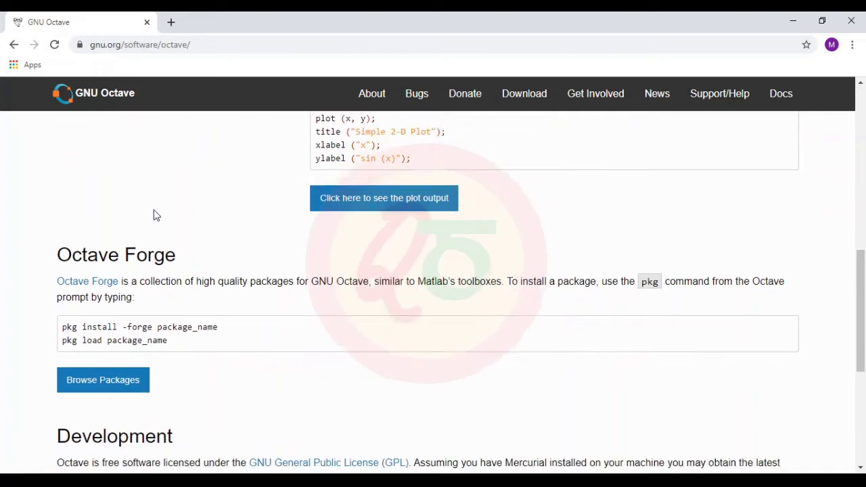
{"action": "scroll", "coordinate": [155, 216], "scroll_direction": "up", "scroll_amount": 10}
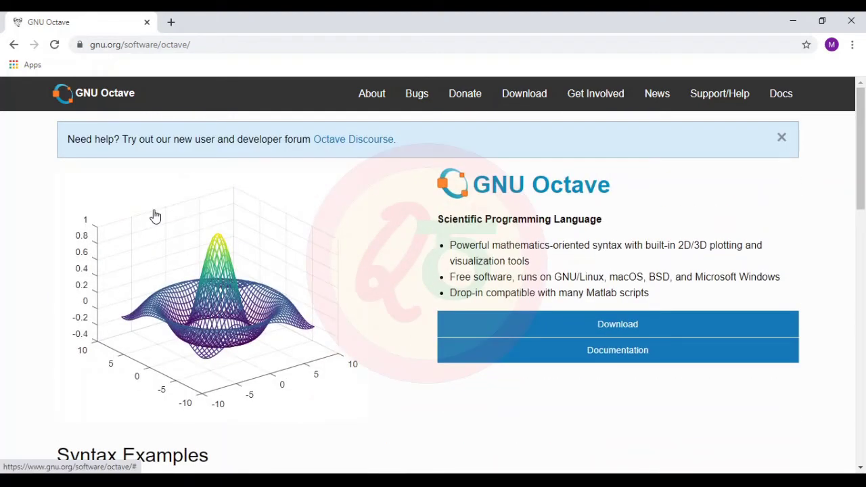
Open Octave's download page and go to the Microsoft Windows installers
{"action": "scroll", "coordinate": [155, 216], "scroll_direction": "down", "scroll_amount": 1}
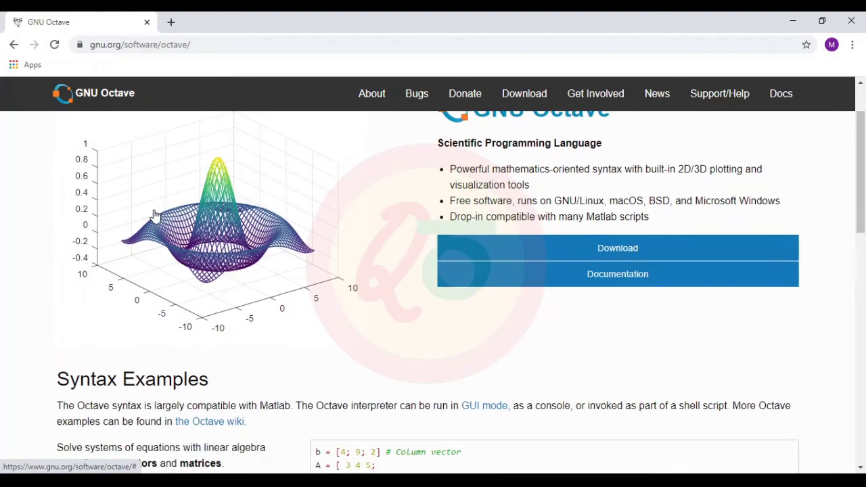
{"action": "left_click", "coordinate": [672, 255]}
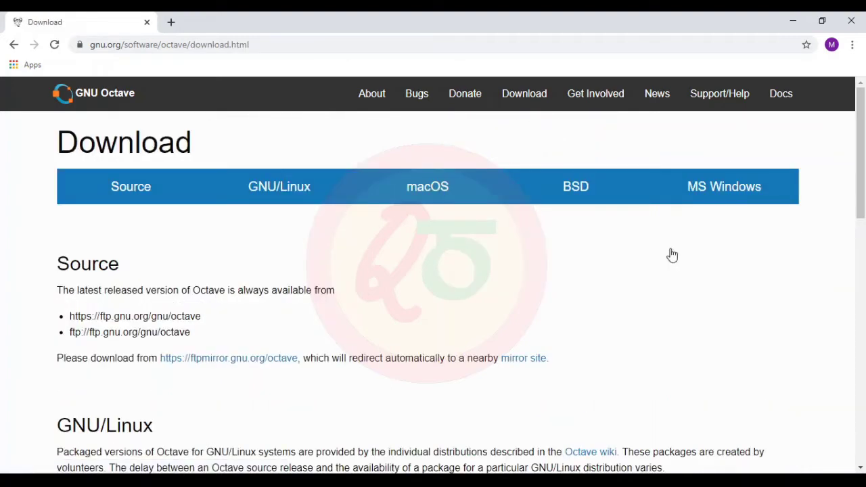
{"action": "scroll", "coordinate": [672, 255], "scroll_direction": "down", "scroll_amount": 1}
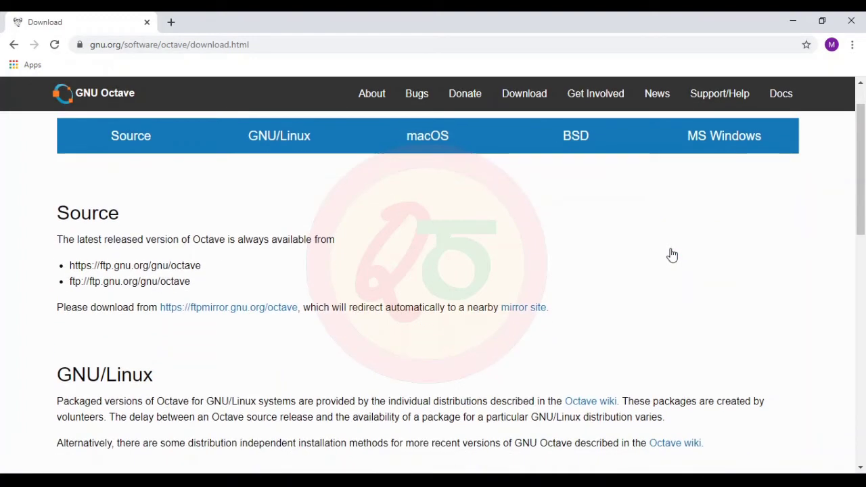
{"action": "scroll", "coordinate": [672, 256], "scroll_direction": "down", "scroll_amount": 2}
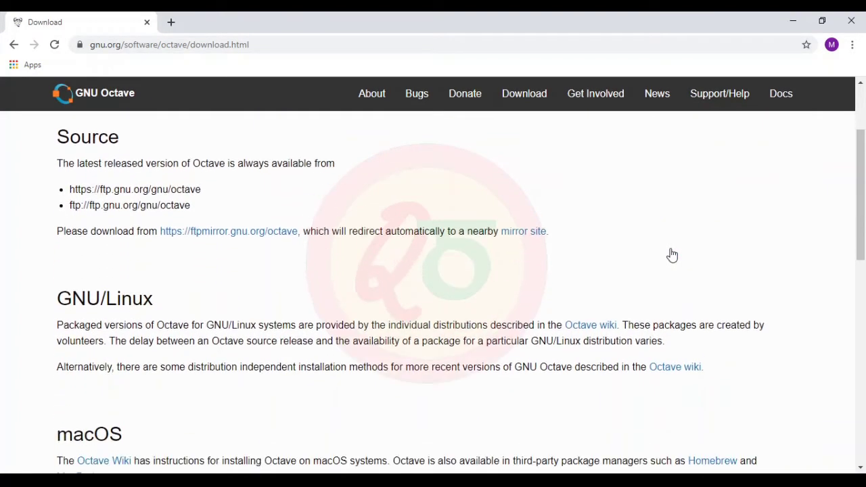
{"action": "scroll", "coordinate": [671, 255], "scroll_direction": "down", "scroll_amount": 3}
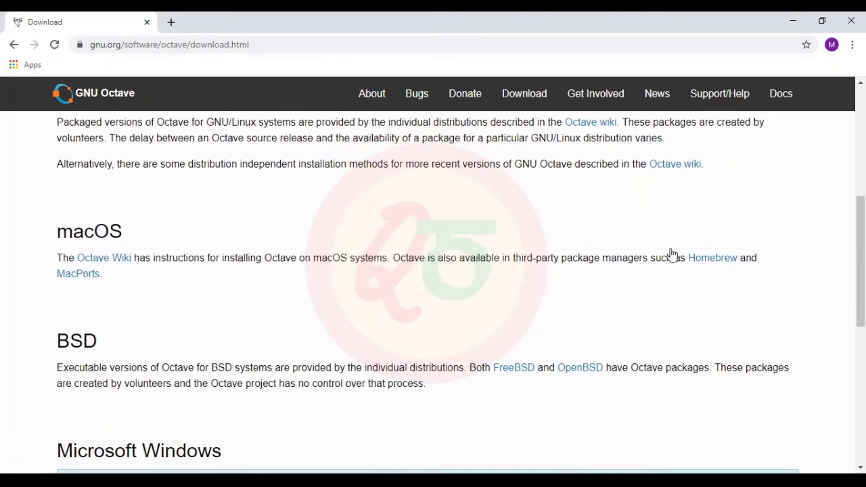
{"action": "scroll", "coordinate": [672, 255], "scroll_direction": "down", "scroll_amount": 4}
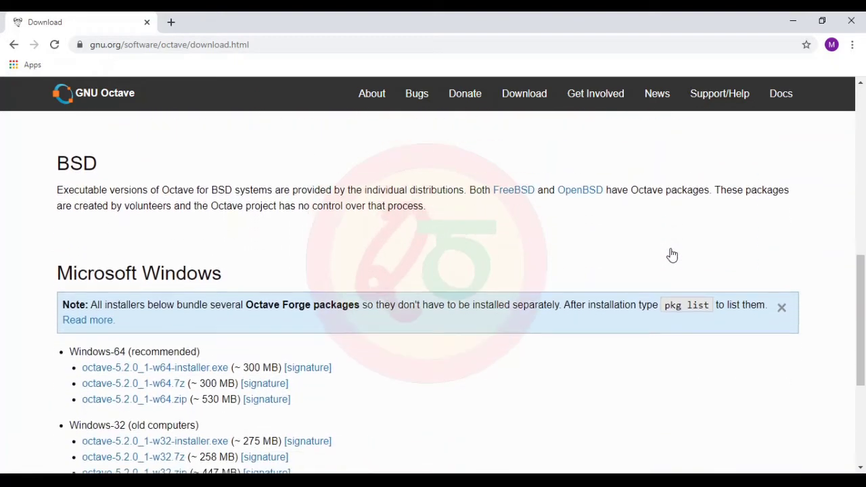
{"action": "scroll", "coordinate": [672, 255], "scroll_direction": "down", "scroll_amount": 1}
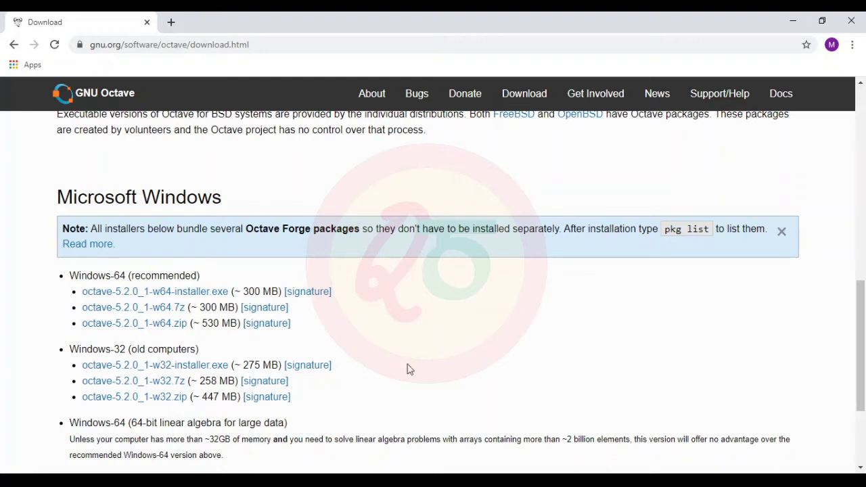
Download the Windows-64 installer octave-5.2.0_1-w64-installer.exe to the Downloads folder and open the site's Support/Help page
{"action": "left_click", "coordinate": [207, 297]}
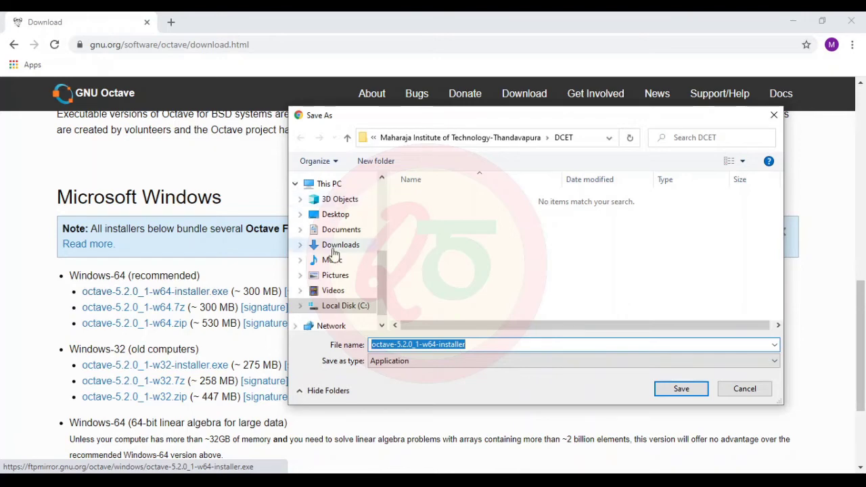
{"action": "left_click", "coordinate": [333, 246]}
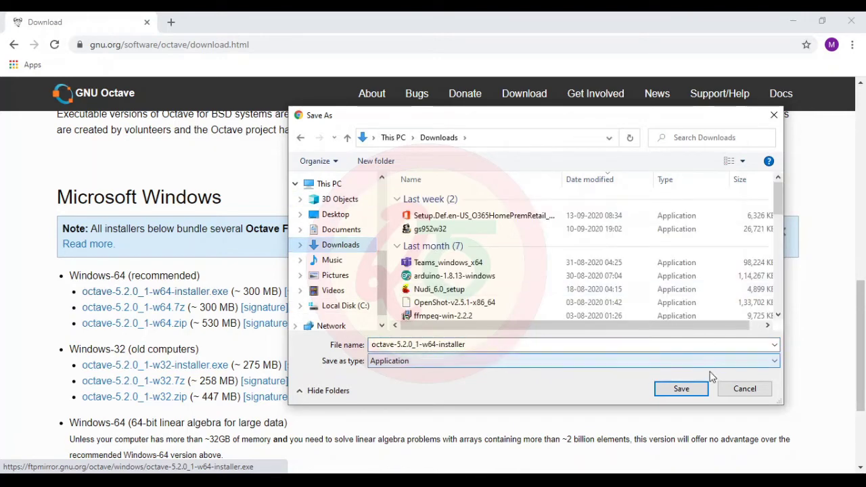
{"action": "left_click", "coordinate": [681, 389]}
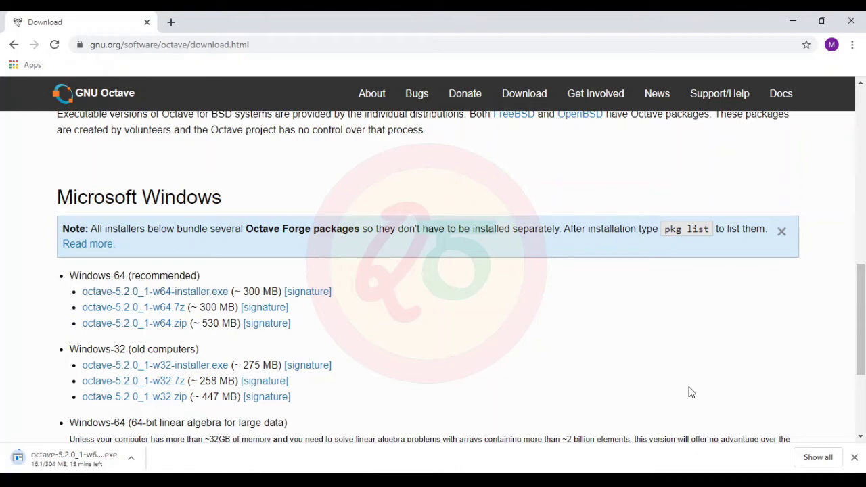
{"action": "left_click", "coordinate": [719, 94]}
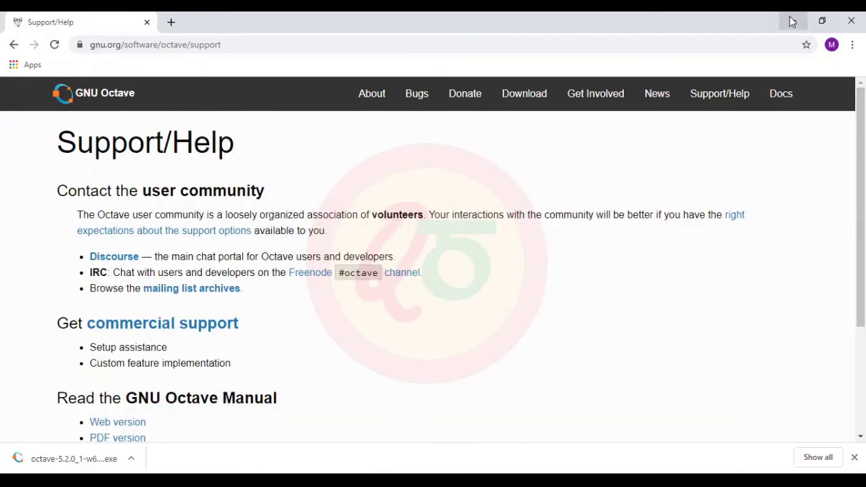
Run the downloaded installer, continue without a Java Runtime Environment, and install Octave with default options in C:\Octave\Octave-5.2.0
{"action": "left_click", "coordinate": [75, 458]}
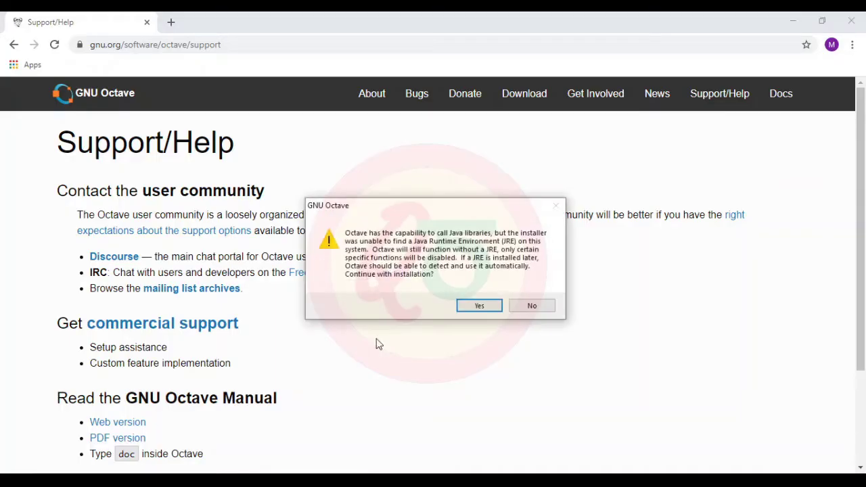
{"action": "left_click", "coordinate": [480, 306]}
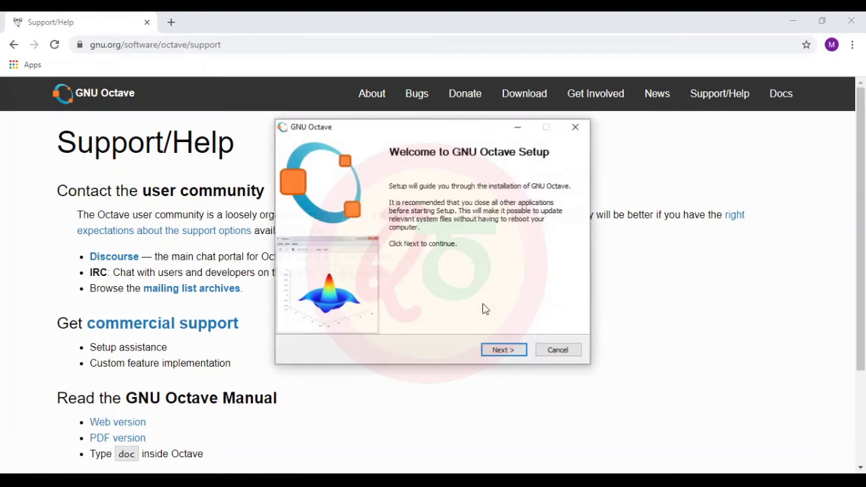
{"action": "left_click", "coordinate": [502, 351]}
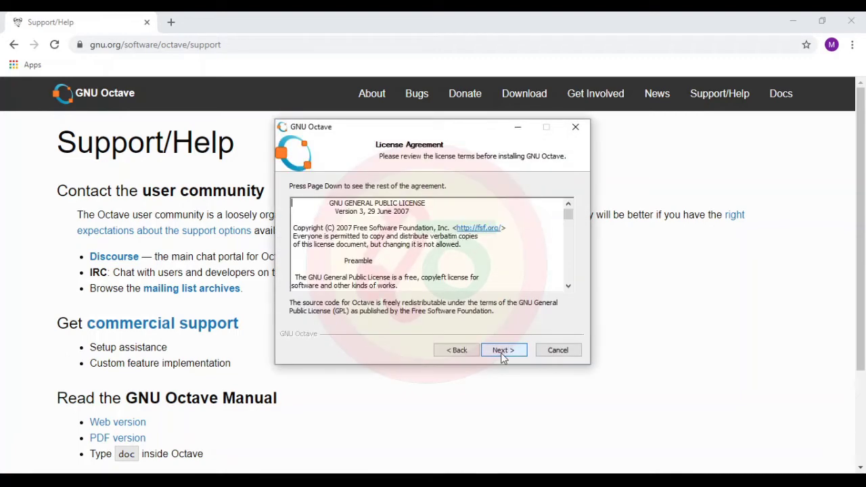
{"action": "left_click", "coordinate": [503, 350]}
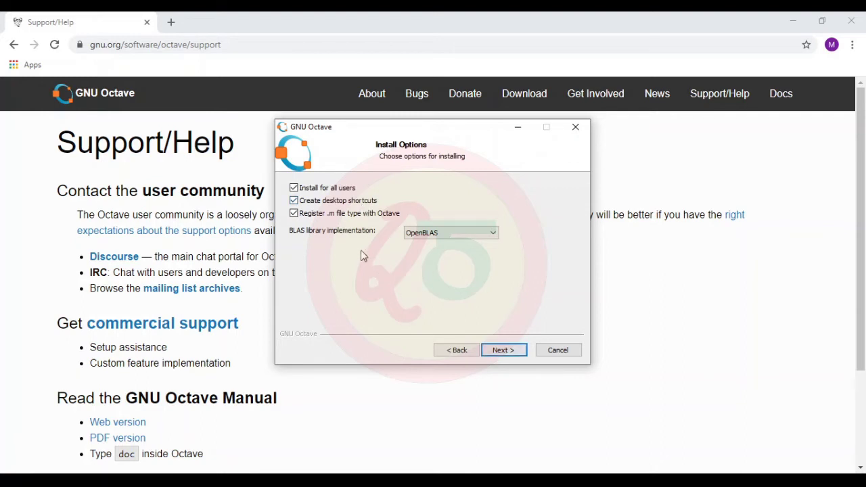
{"action": "left_click", "coordinate": [503, 350]}
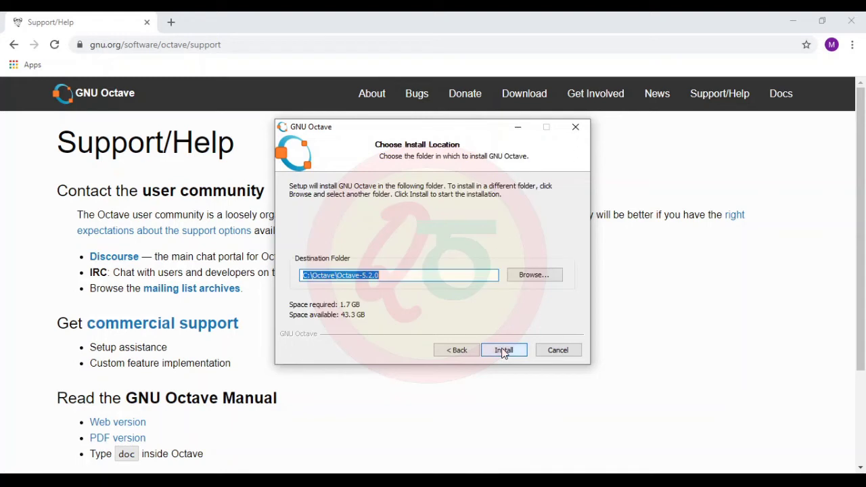
{"action": "left_click", "coordinate": [503, 350]}
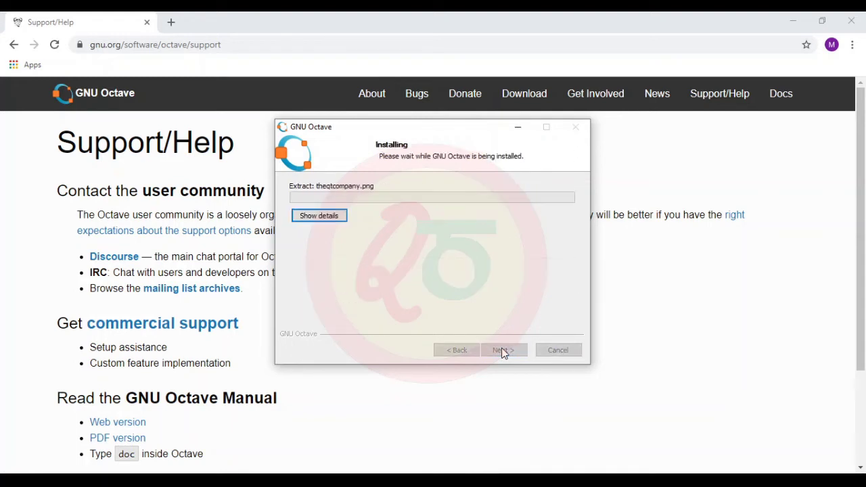
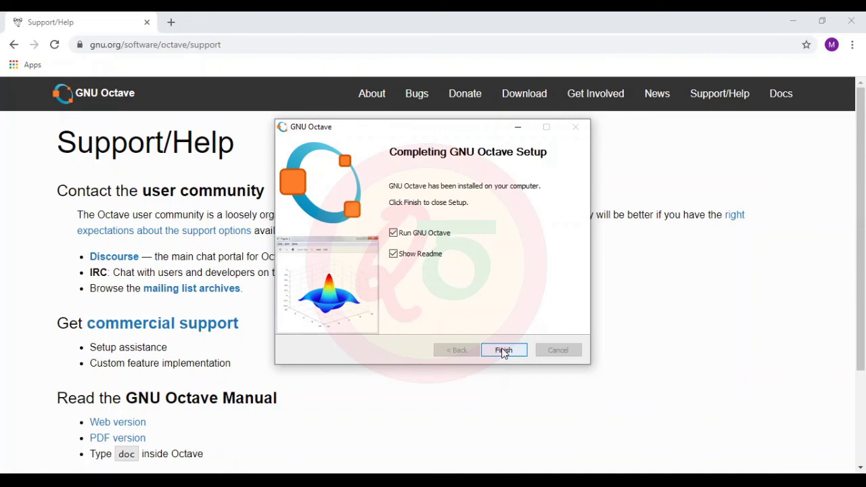
{"action": "left_click", "coordinate": [504, 350]}
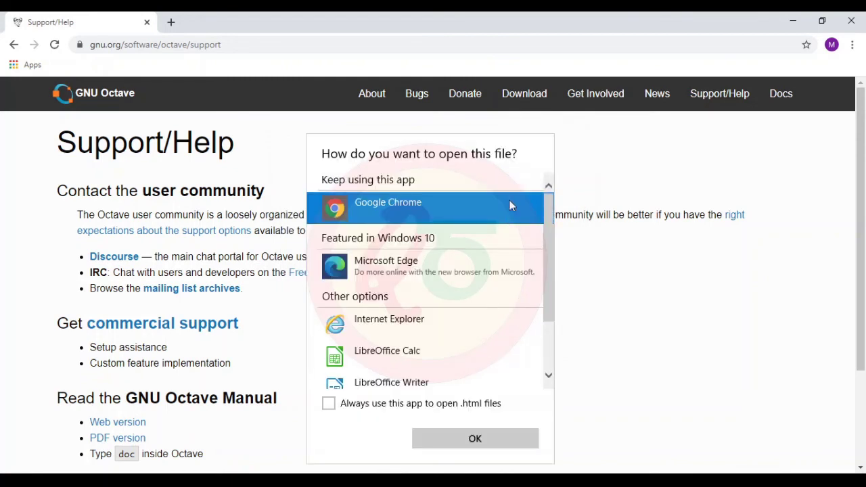
Dismiss the app chooser for the HTML file and complete Octave's first-run welcome wizard
{"action": "left_click", "coordinate": [549, 371]}
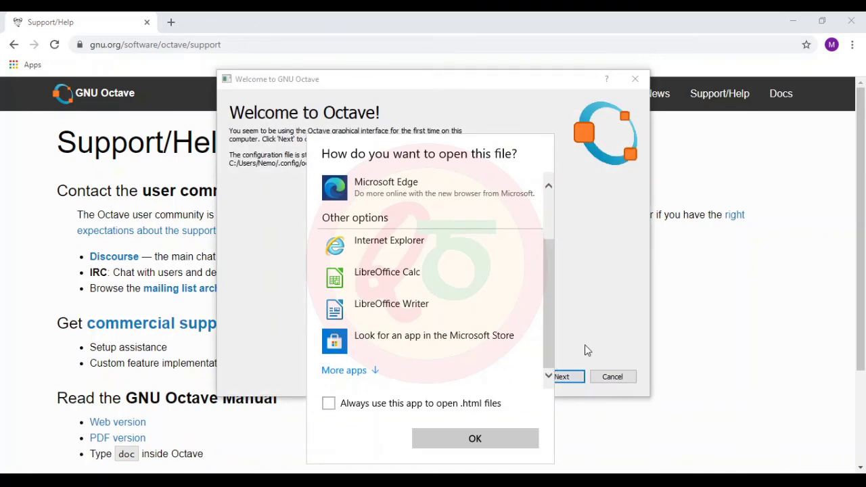
{"action": "left_click", "coordinate": [605, 362]}
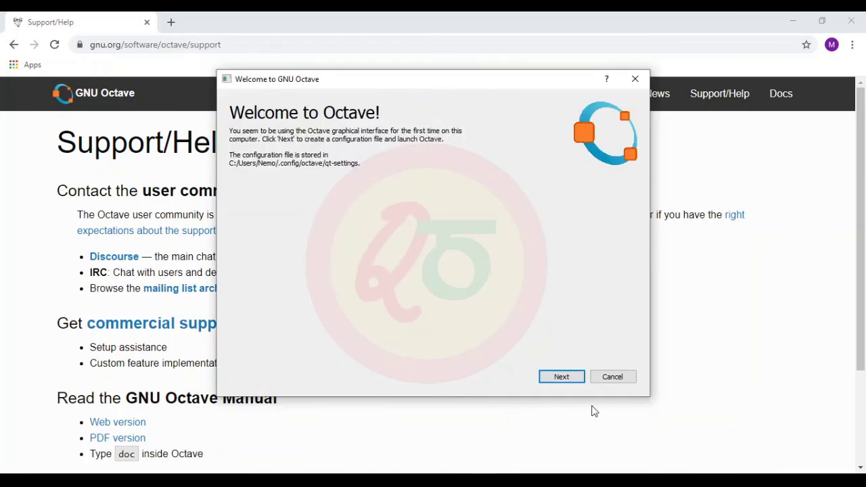
{"action": "left_click", "coordinate": [564, 384]}
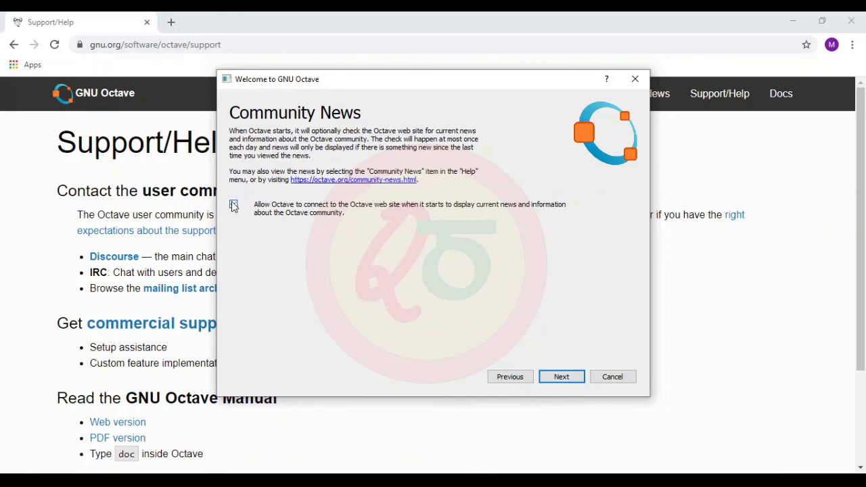
{"action": "left_click", "coordinate": [561, 377]}
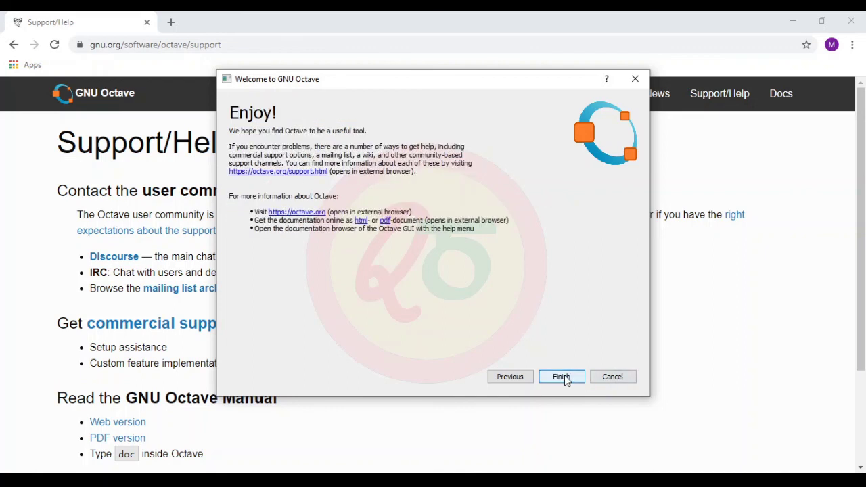
{"action": "left_click", "coordinate": [562, 377]}
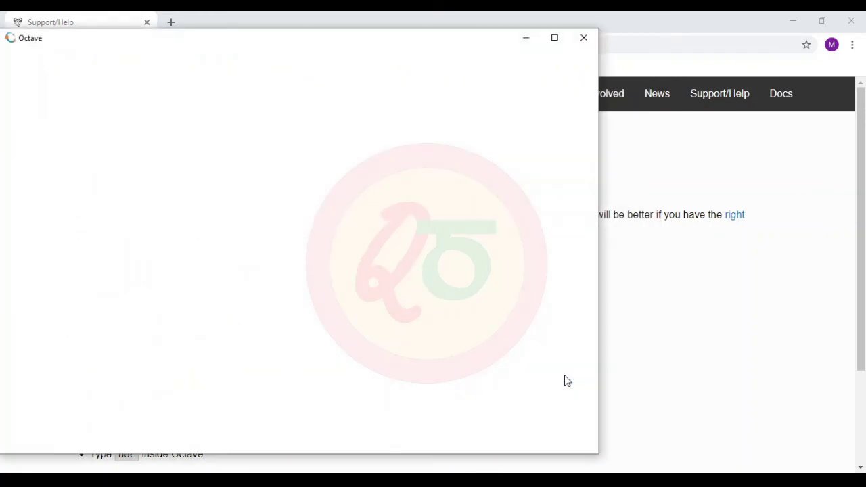
Maximize the Octave window and close the Octave Community News window
{"action": "left_click", "coordinate": [564, 45]}
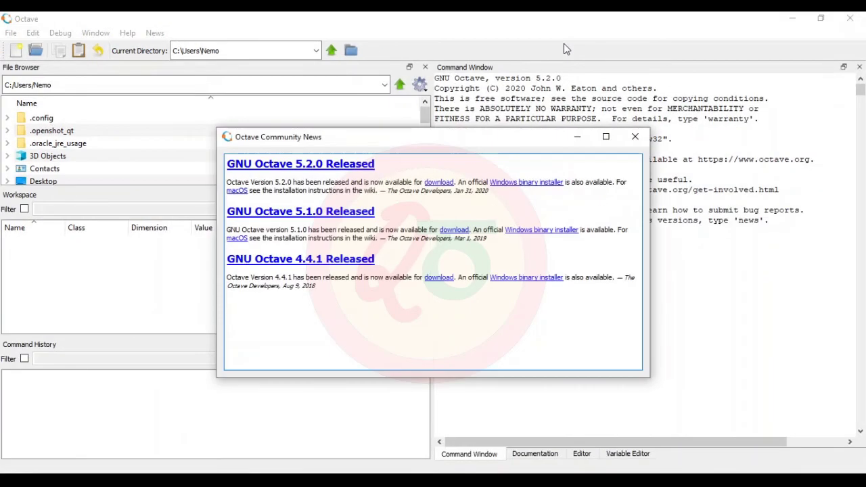
{"action": "left_click", "coordinate": [635, 137]}
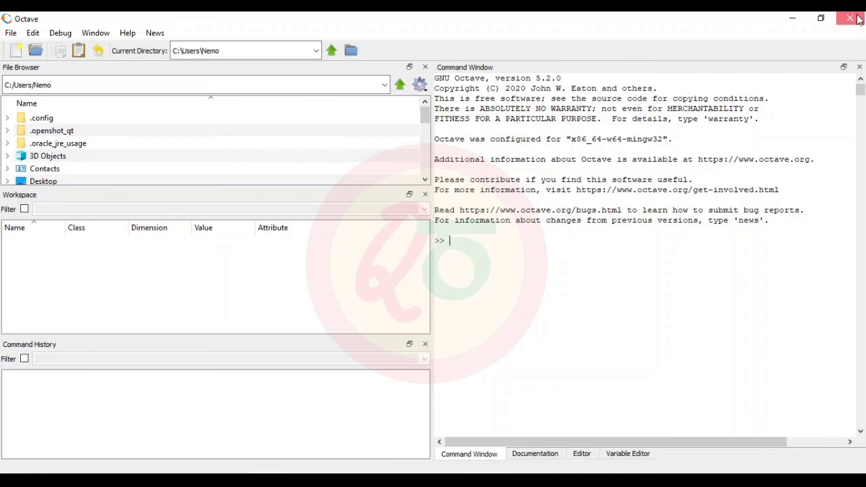
Close Octave and the browser to return to the desktop
{"action": "left_click", "coordinate": [850, 18]}
{"action": "left_click", "coordinate": [857, 20]}
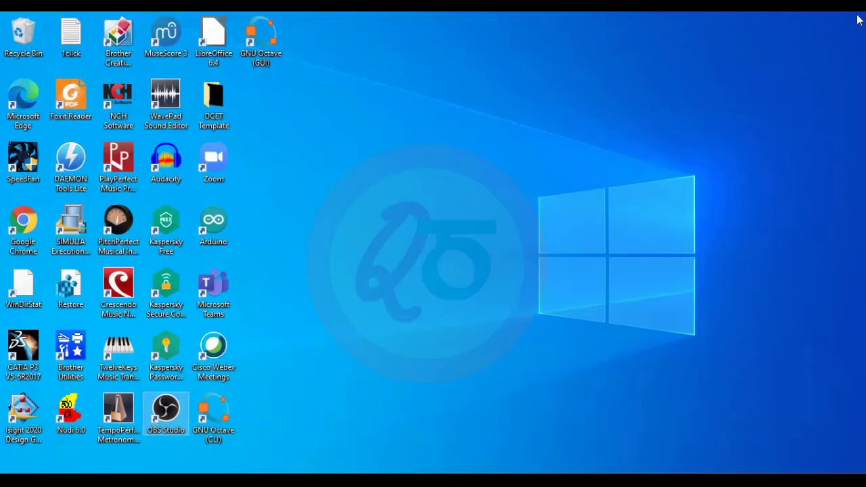